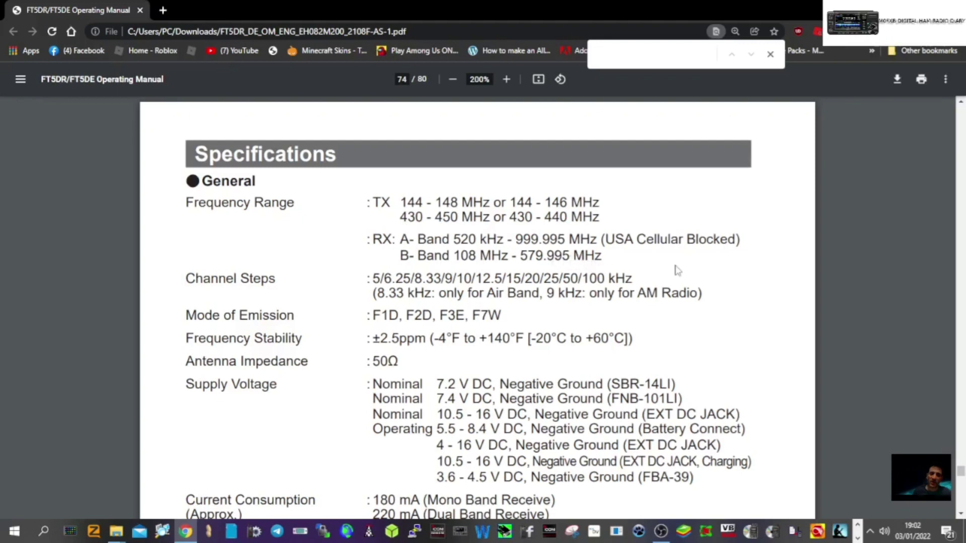
scroll(672, 271, down, 1)
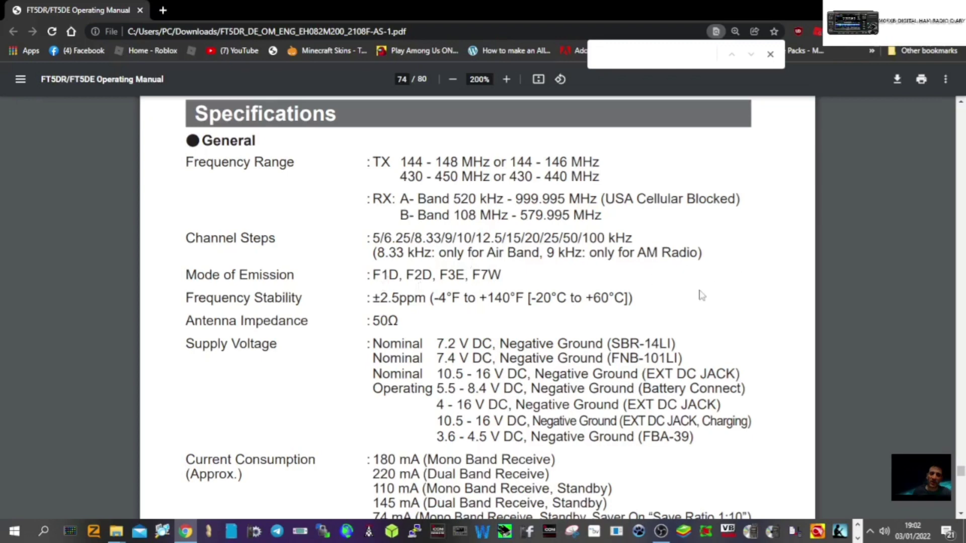
scroll(700, 294, down, 2)
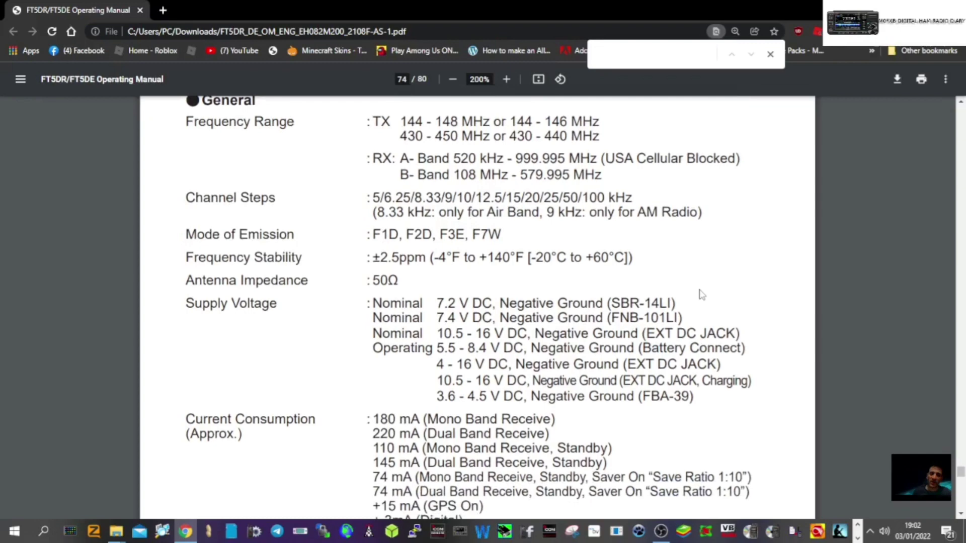
scroll(700, 295, down, 1)
scroll(701, 294, down, 2)
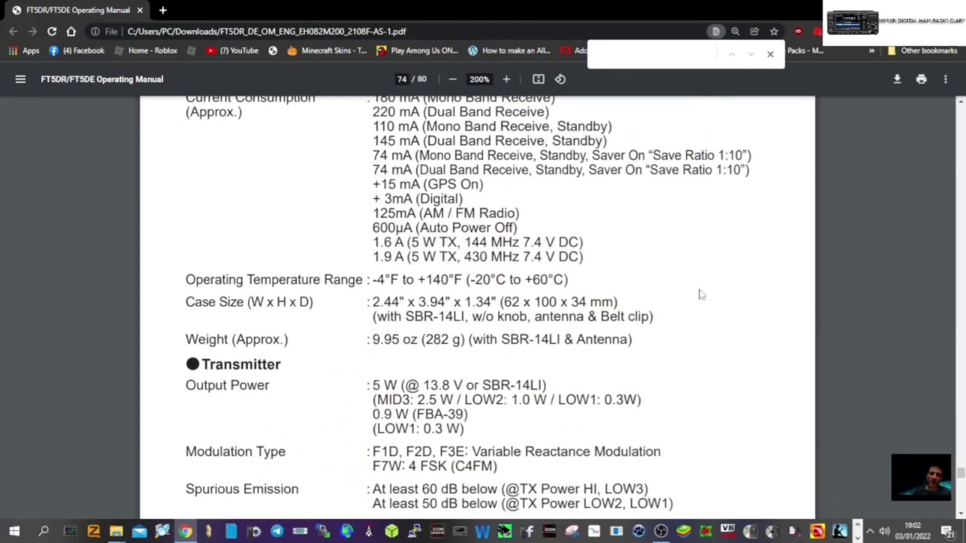
scroll(700, 294, down, 1)
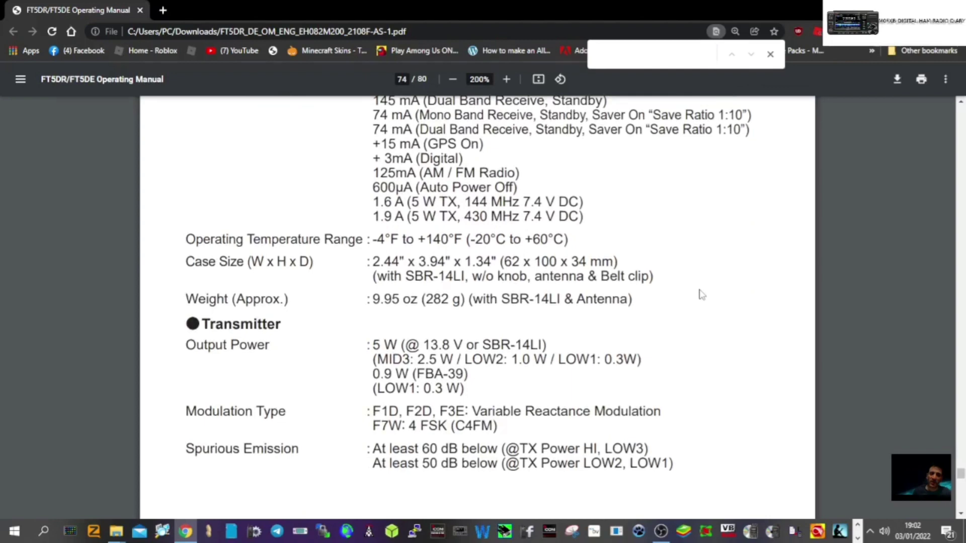
scroll(701, 294, down, 1)
scroll(700, 295, down, 2)
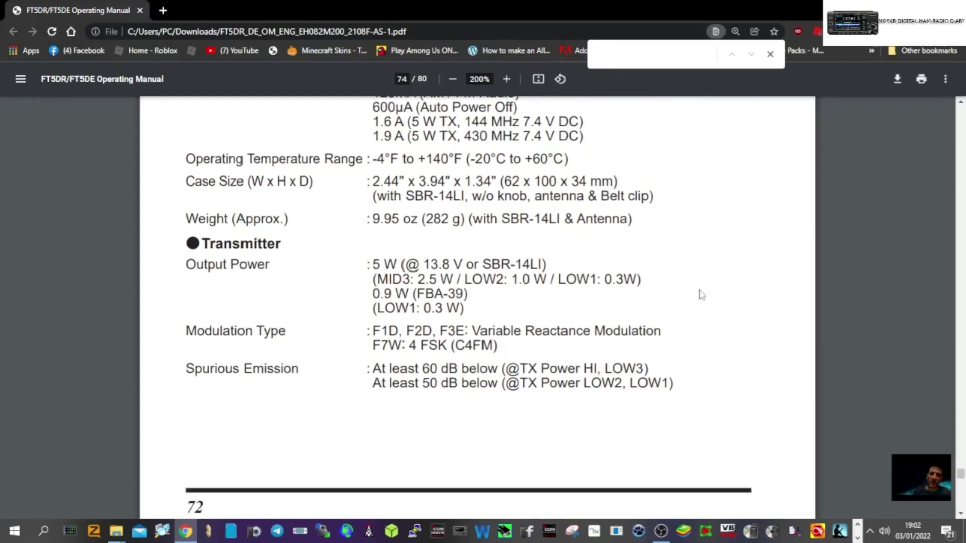
scroll(700, 294, down, 2)
scroll(700, 294, down, 2)
scroll(700, 294, down, 3)
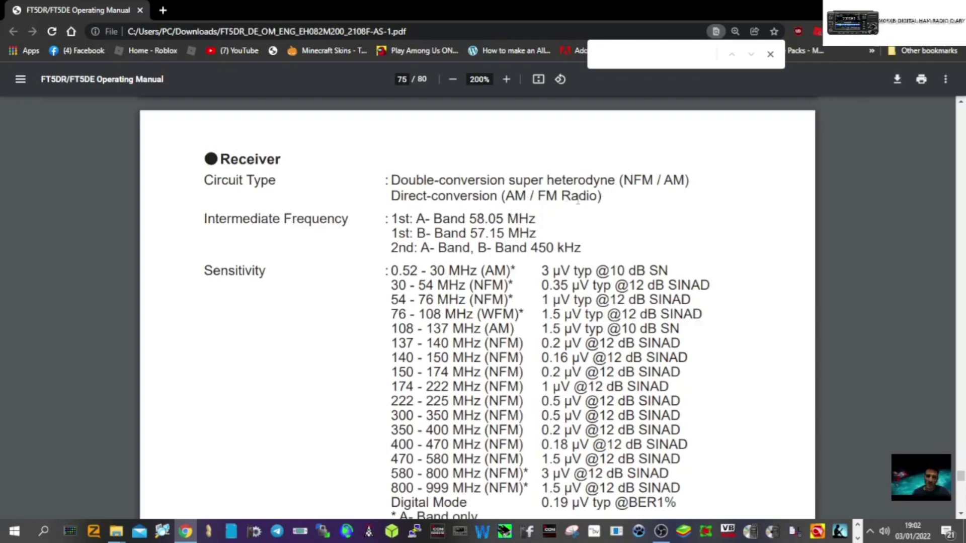
scroll(756, 260, down, 1)
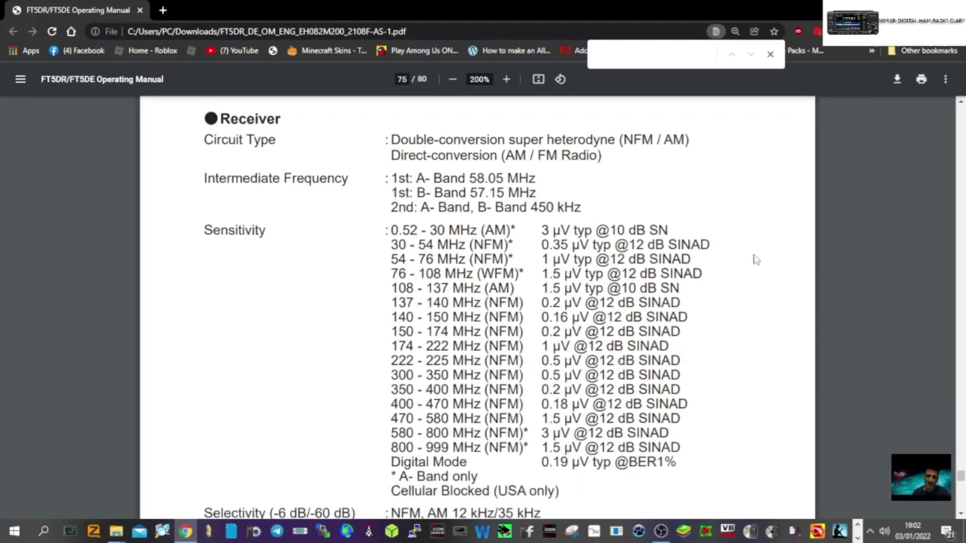
scroll(708, 237, down, 1)
scroll(708, 237, down, 3)
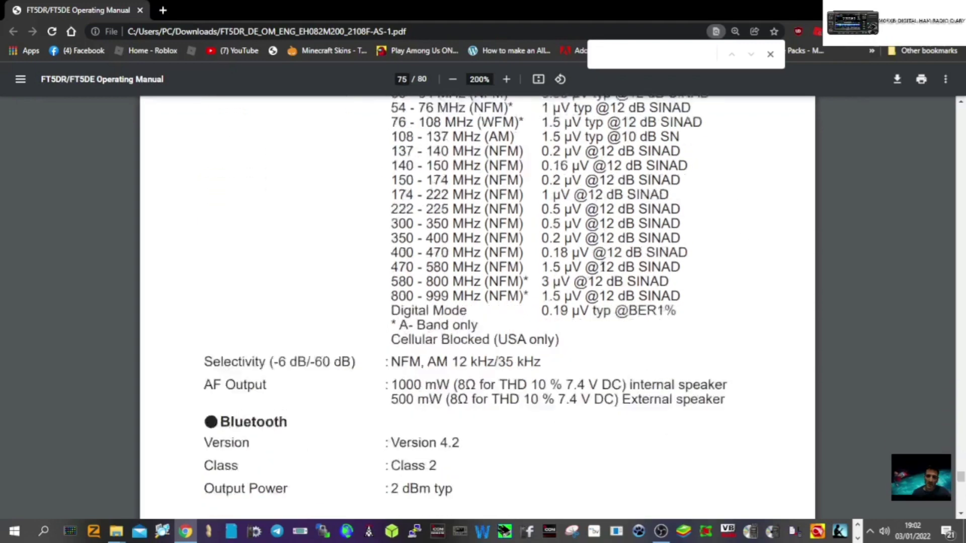
scroll(603, 265, down, 2)
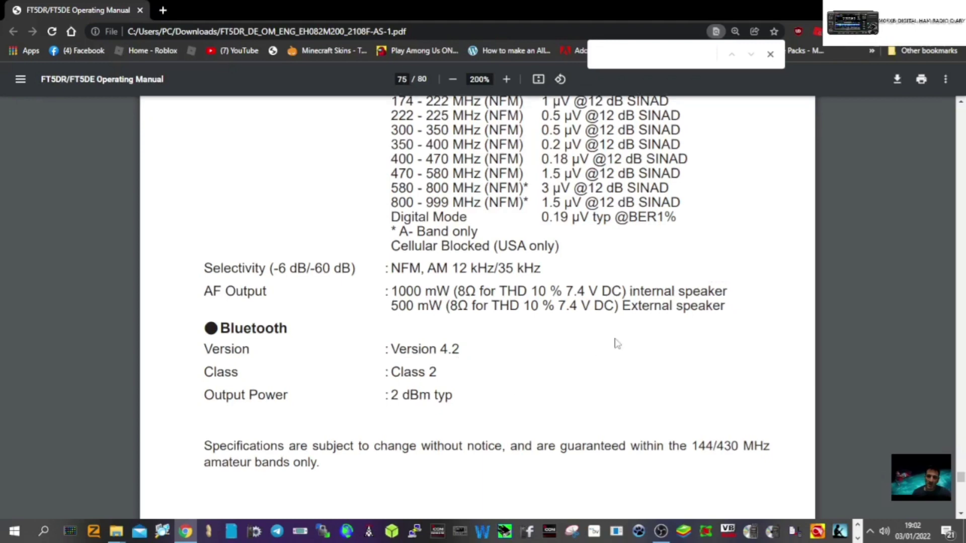
scroll(608, 343, down, 2)
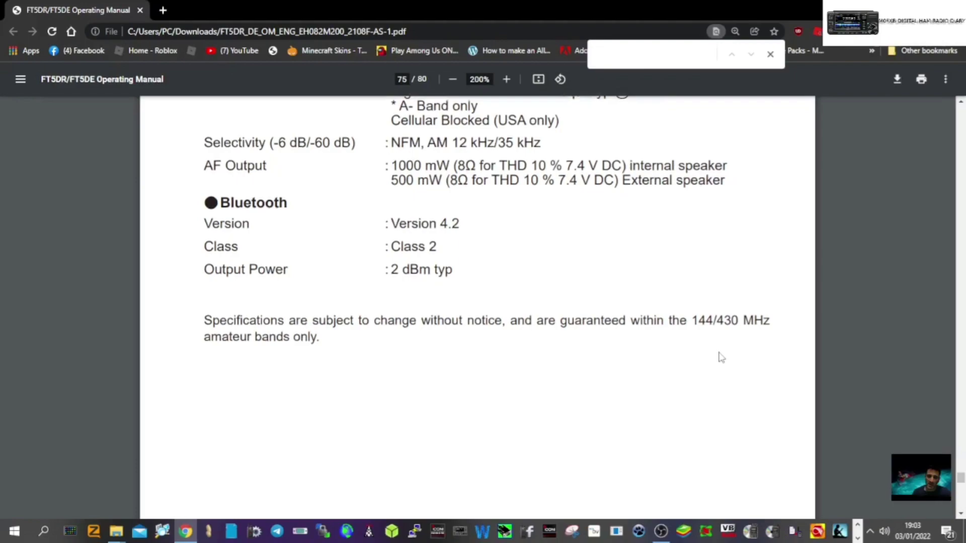
scroll(720, 357, down, 2)
scroll(720, 357, down, 2)
scroll(720, 357, down, 2)
scroll(720, 357, down, 2)
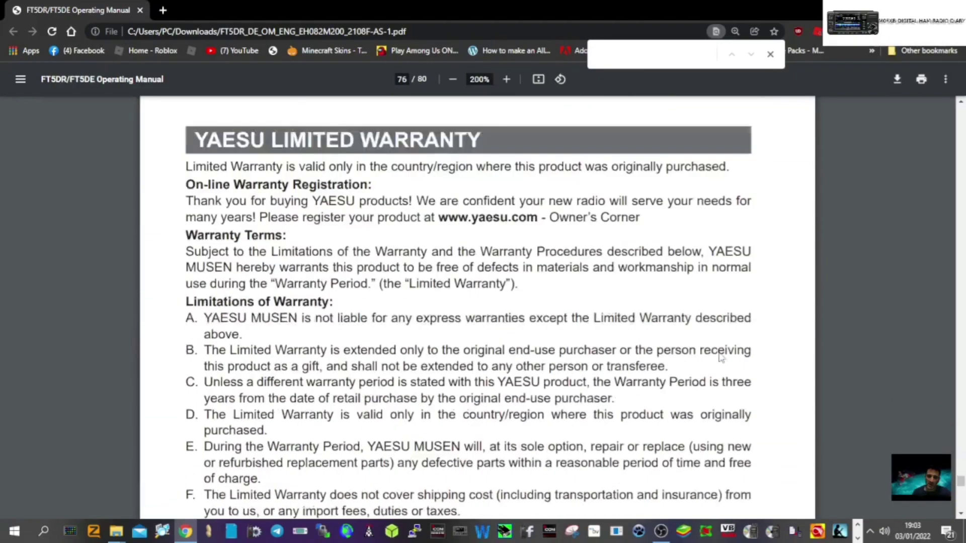
scroll(721, 357, down, 3)
scroll(720, 357, down, 3)
scroll(720, 358, down, 3)
scroll(720, 358, down, 3)
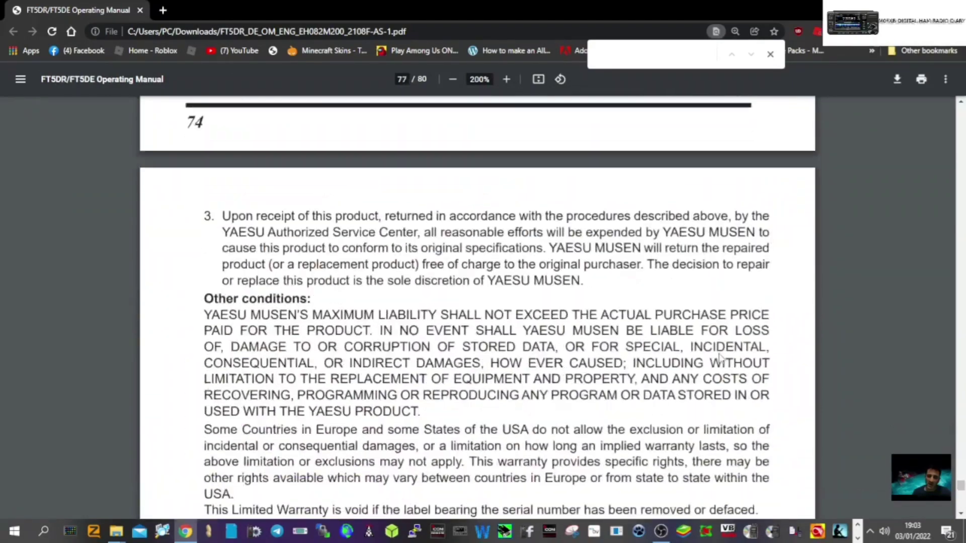
scroll(712, 349, up, 5)
scroll(711, 348, up, 2)
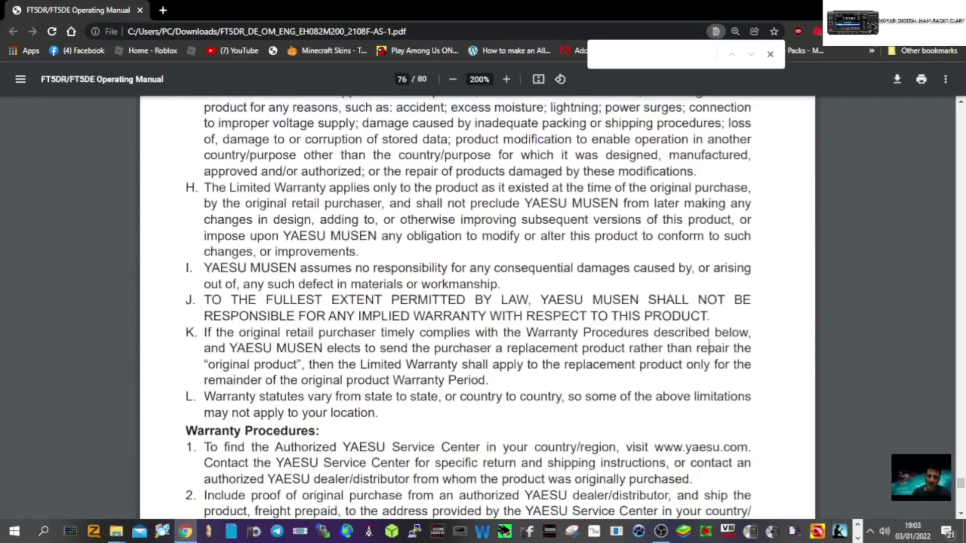
- Close the find bar once the YAESU LIMITED WARRANTY pages are showing
click(771, 54)
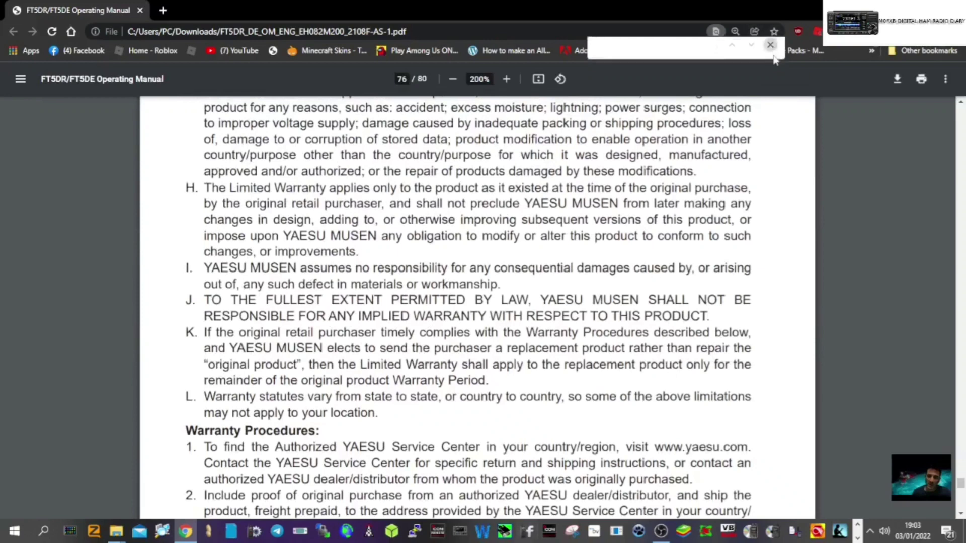